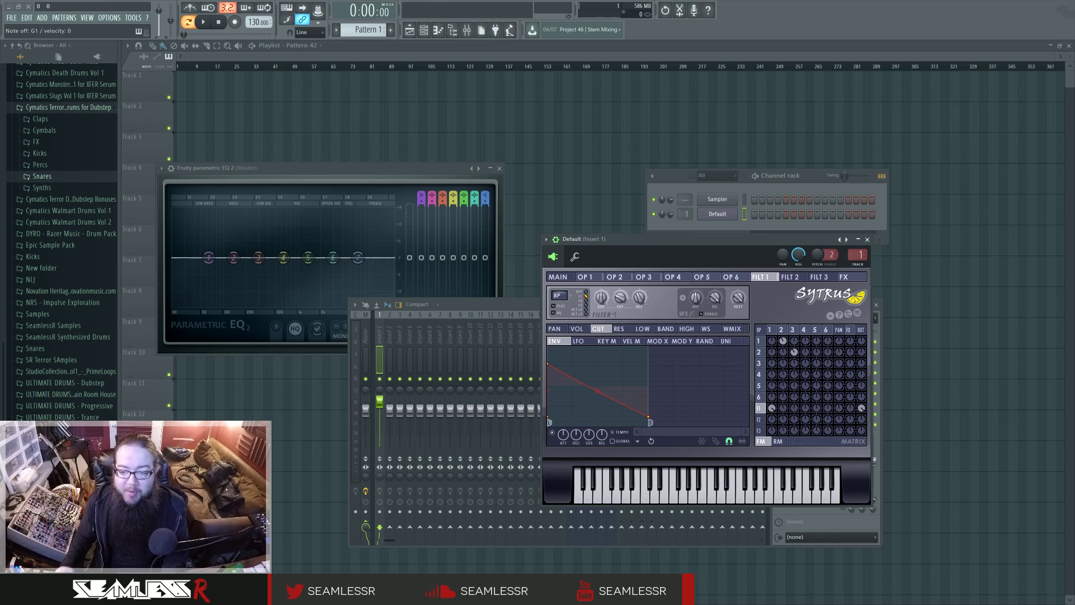
Try the Square waveform on operator 1 of the Sytrus patch
click(772, 330)
click(781, 331)
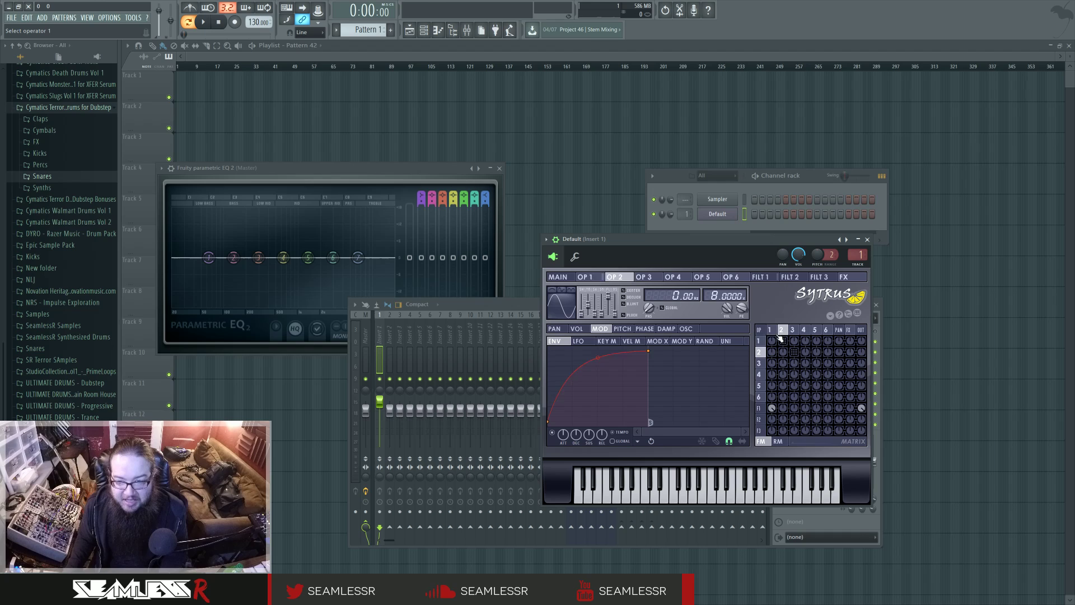
click(769, 330)
click(571, 305)
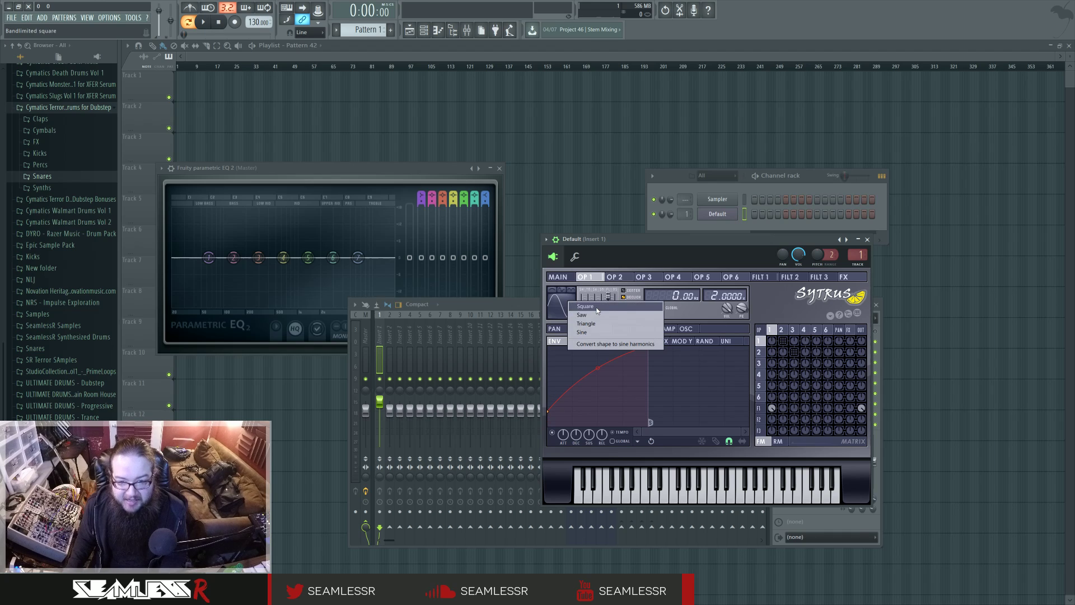
click(586, 306)
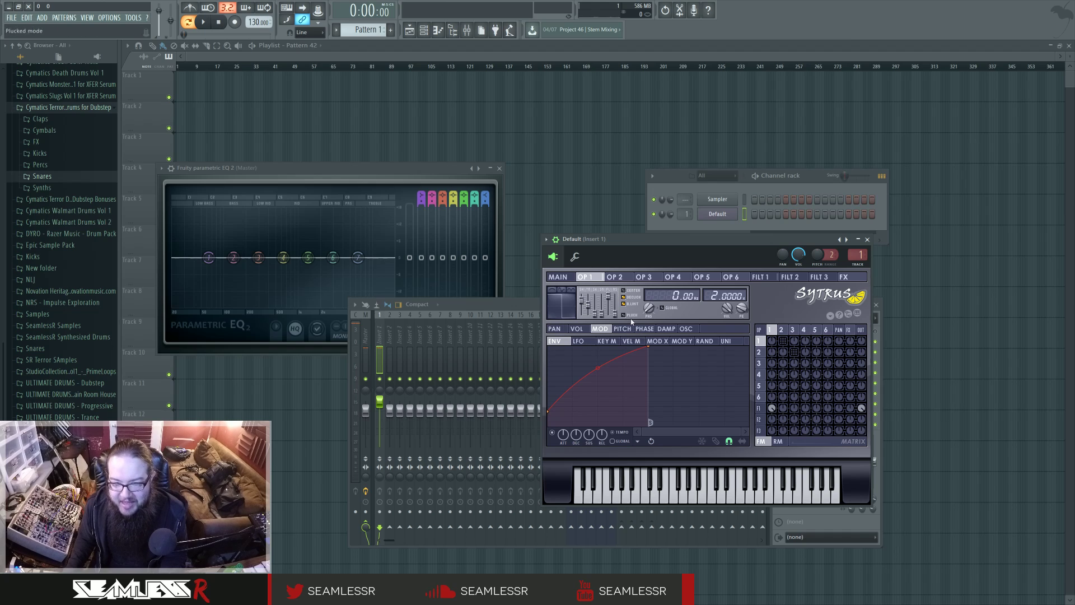
Turn up the frequency modulation from operator 3 to 2 and set operator 1's waveform to Sine
drag(794, 351, 794, 361)
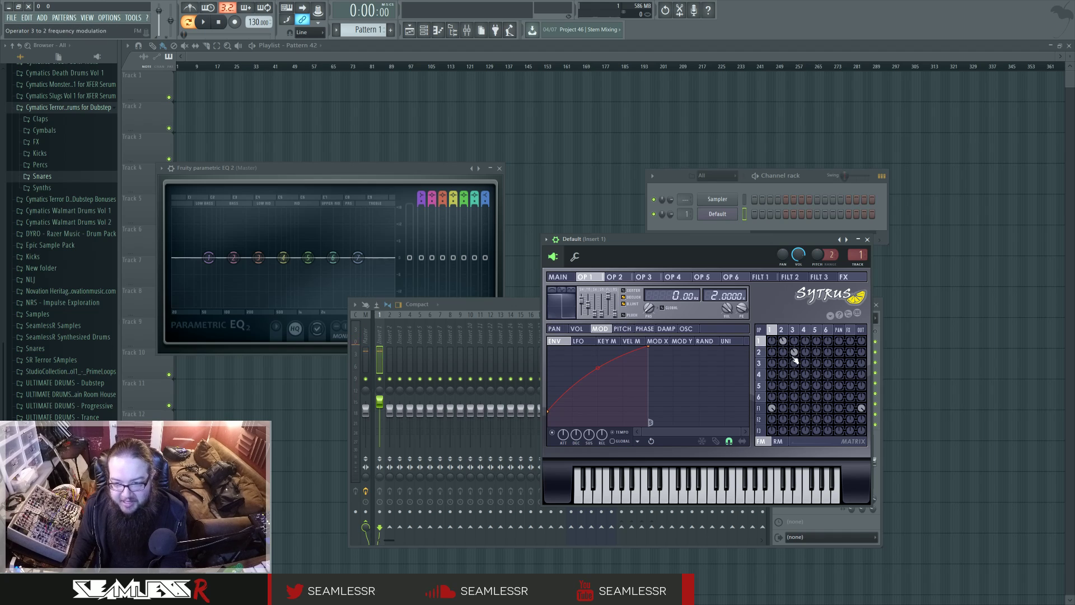
right_click(559, 308)
click(587, 343)
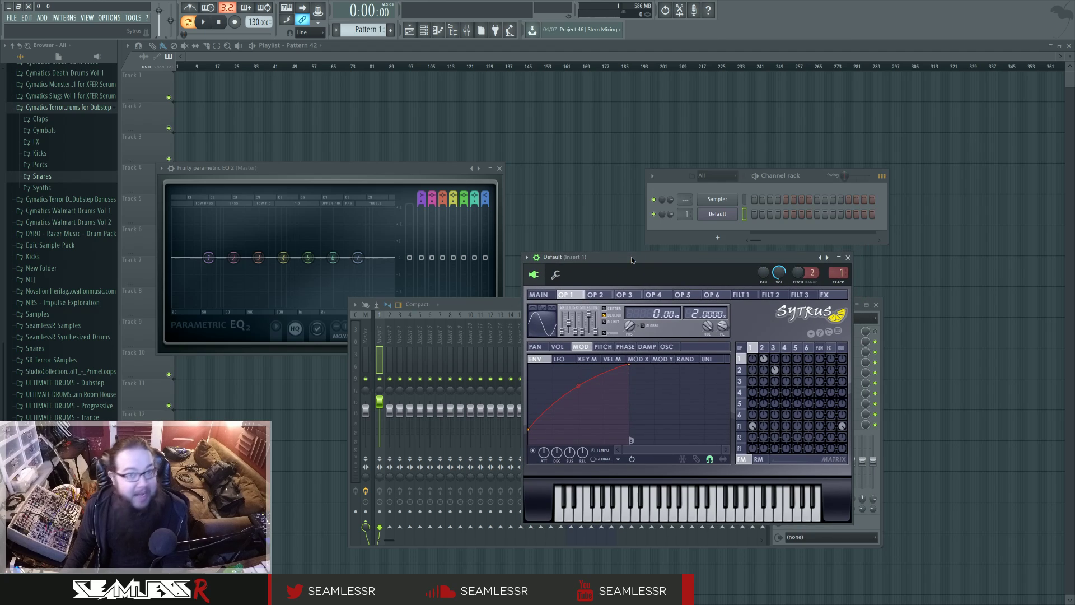
drag(631, 257, 631, 257)
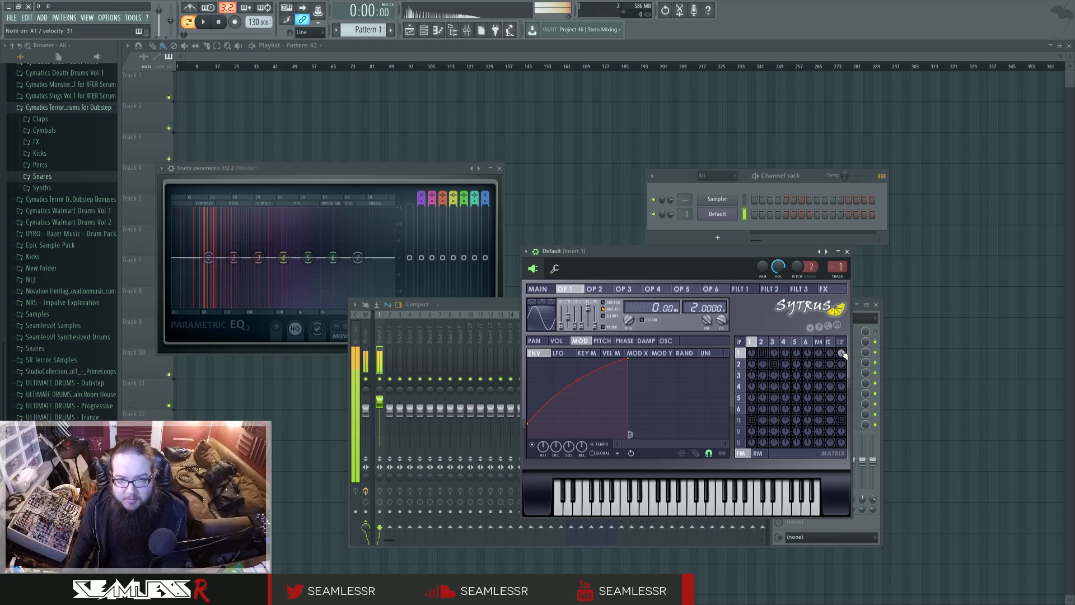
Compare the frequency ratios and modulation envelopes of operators 1, 2 and 3
click(762, 343)
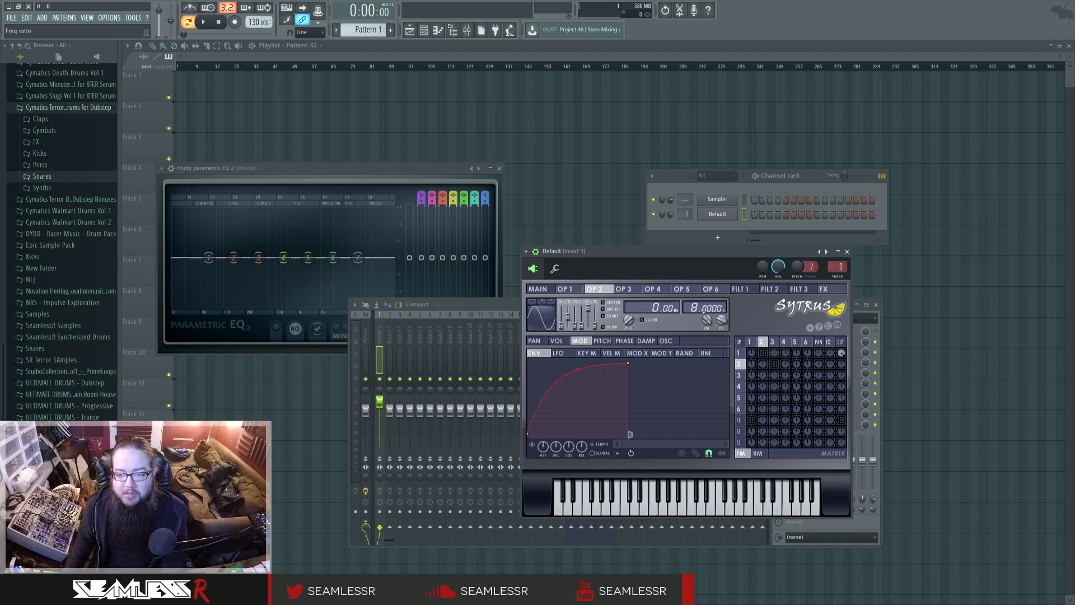
click(753, 342)
click(760, 342)
click(751, 342)
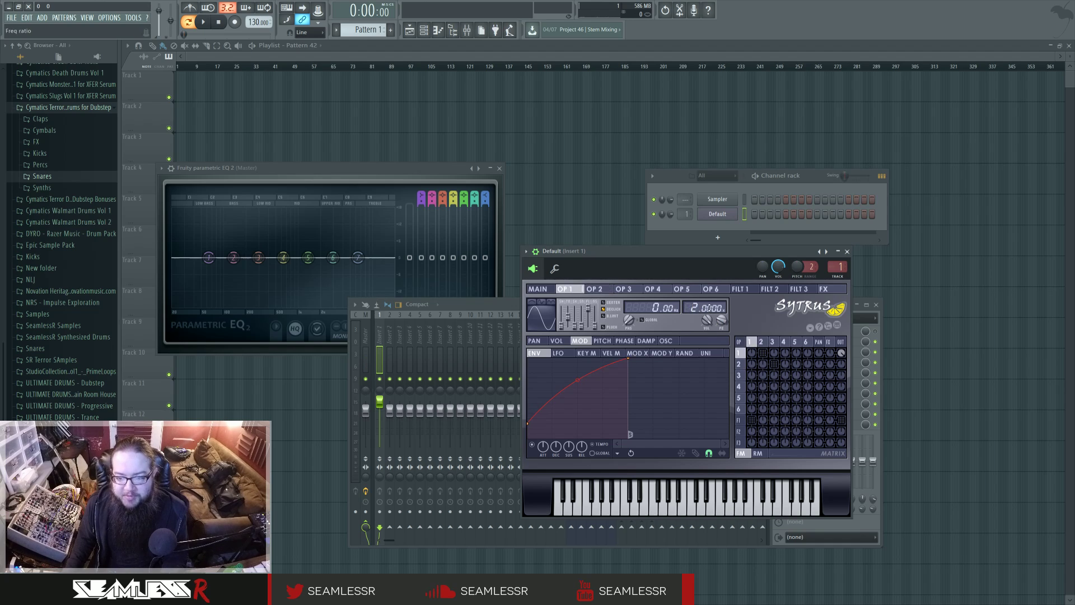
click(772, 342)
click(762, 342)
click(751, 342)
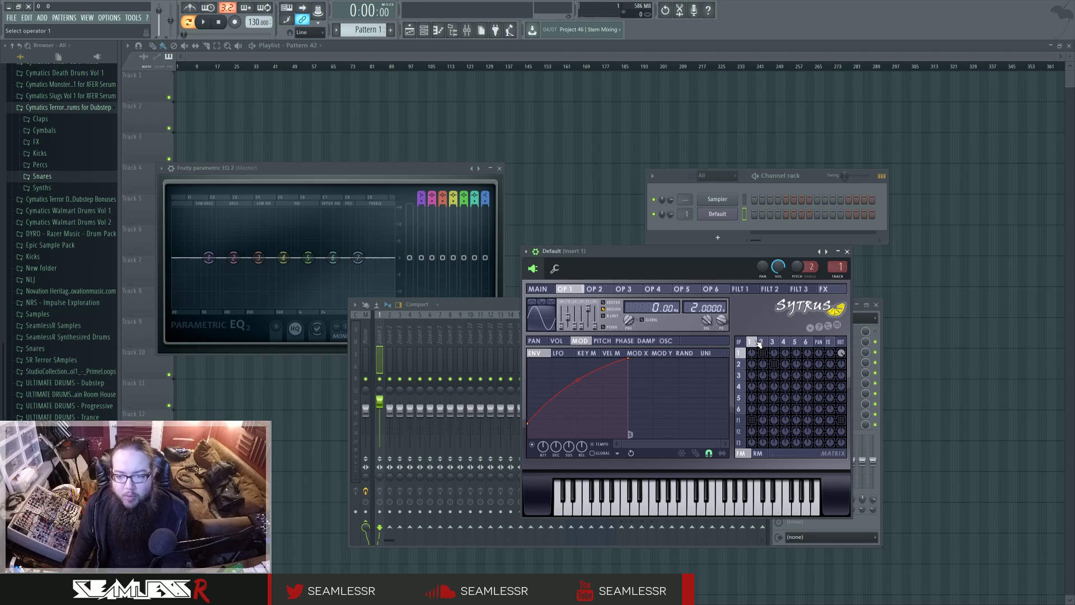
click(760, 342)
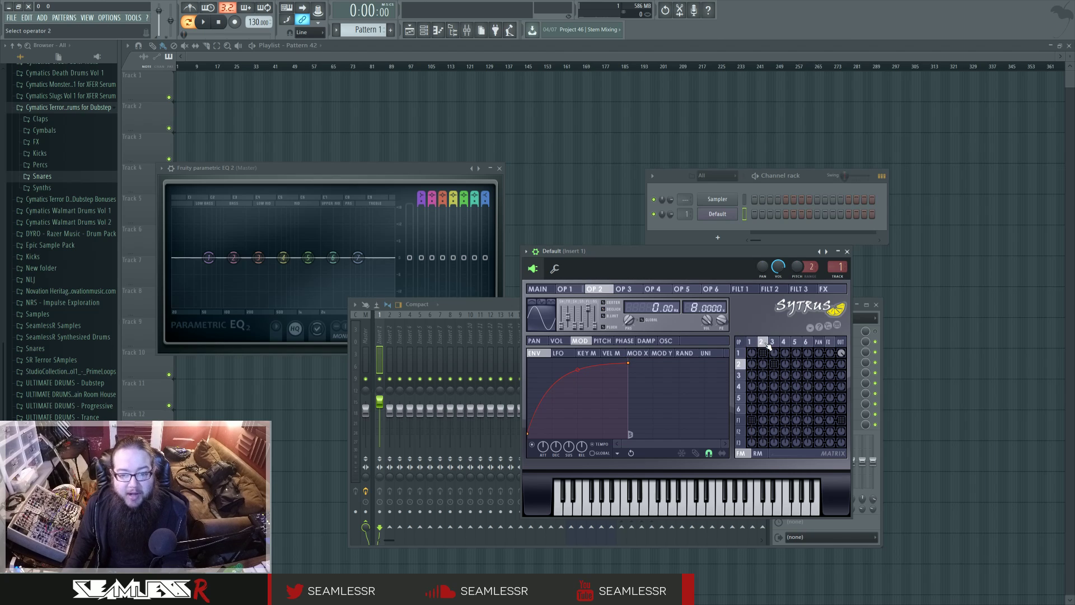
click(751, 342)
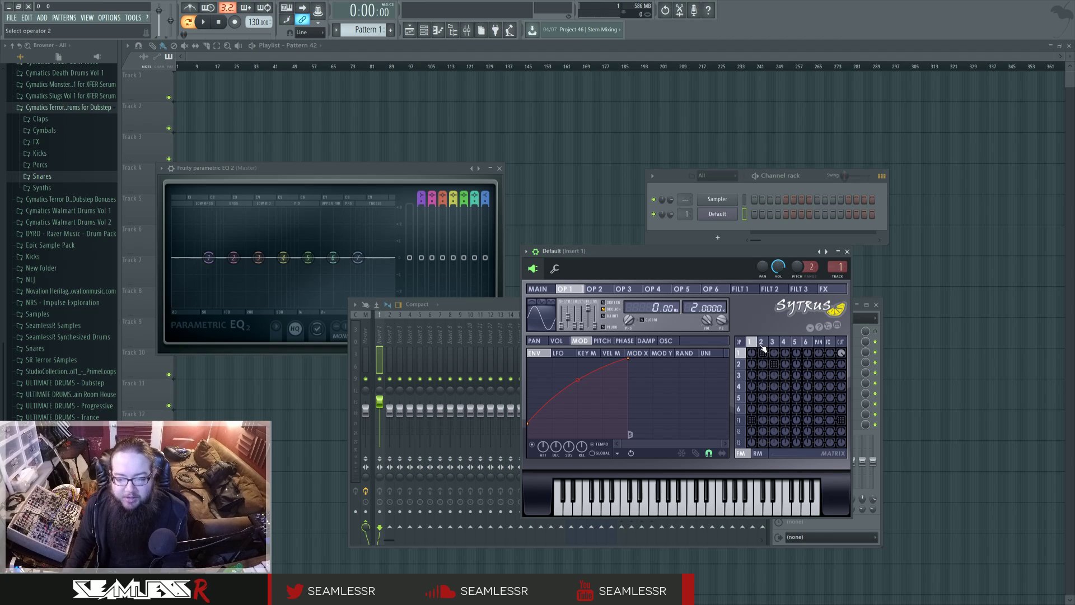
click(762, 342)
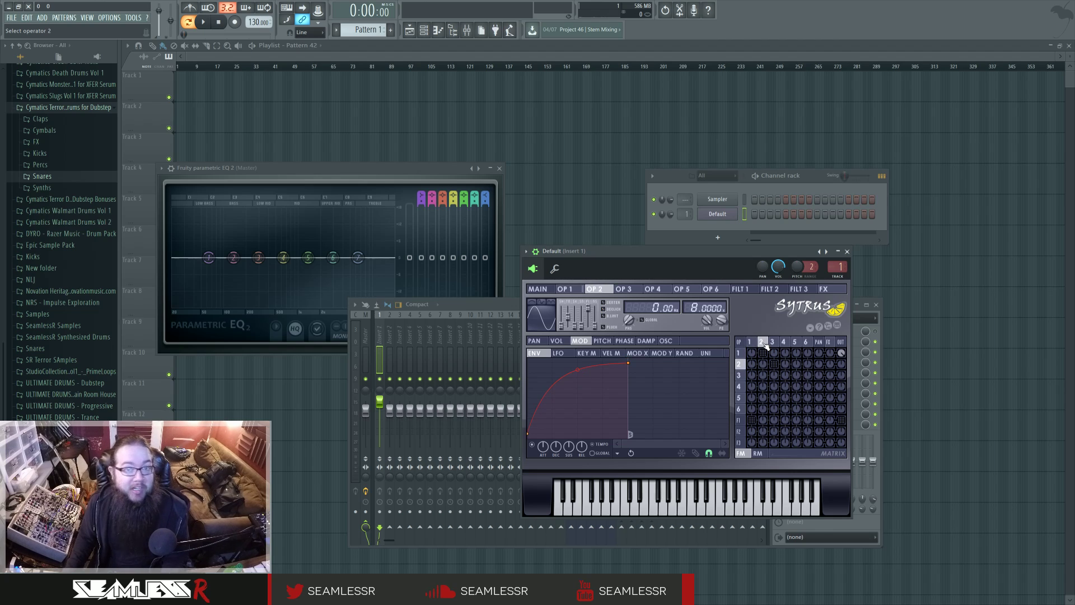
click(773, 343)
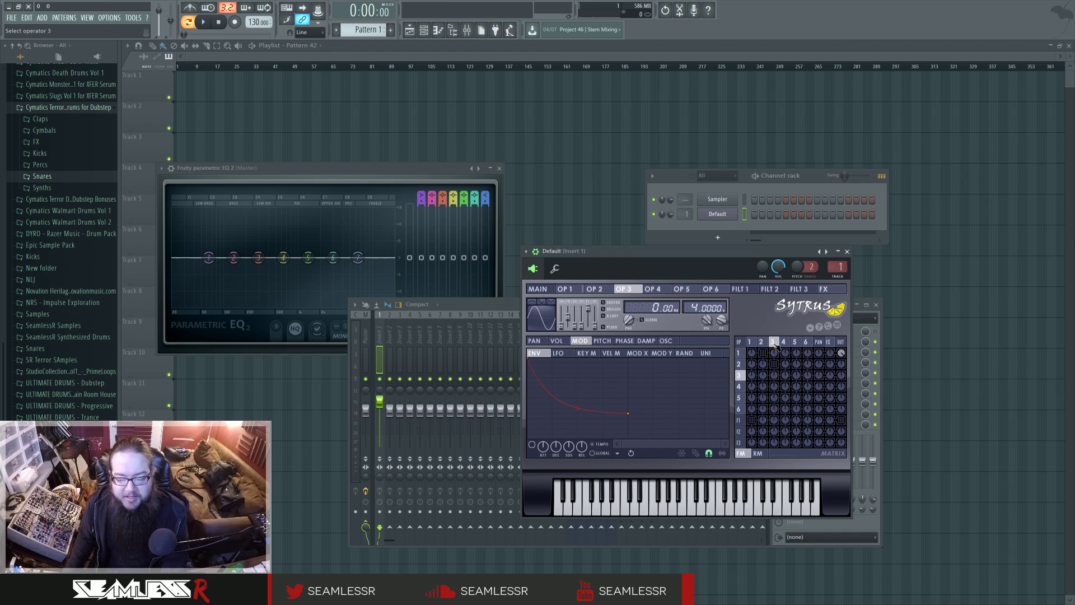
Turn up the frequency modulation between operators 1 and 2 in the matrix's first row
click(761, 342)
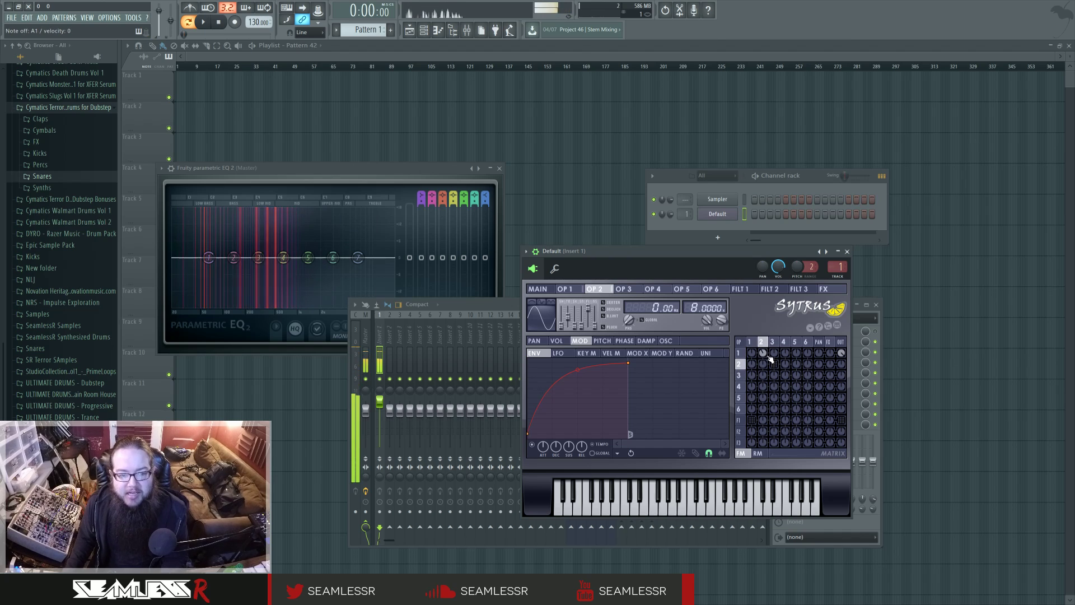
click(553, 290)
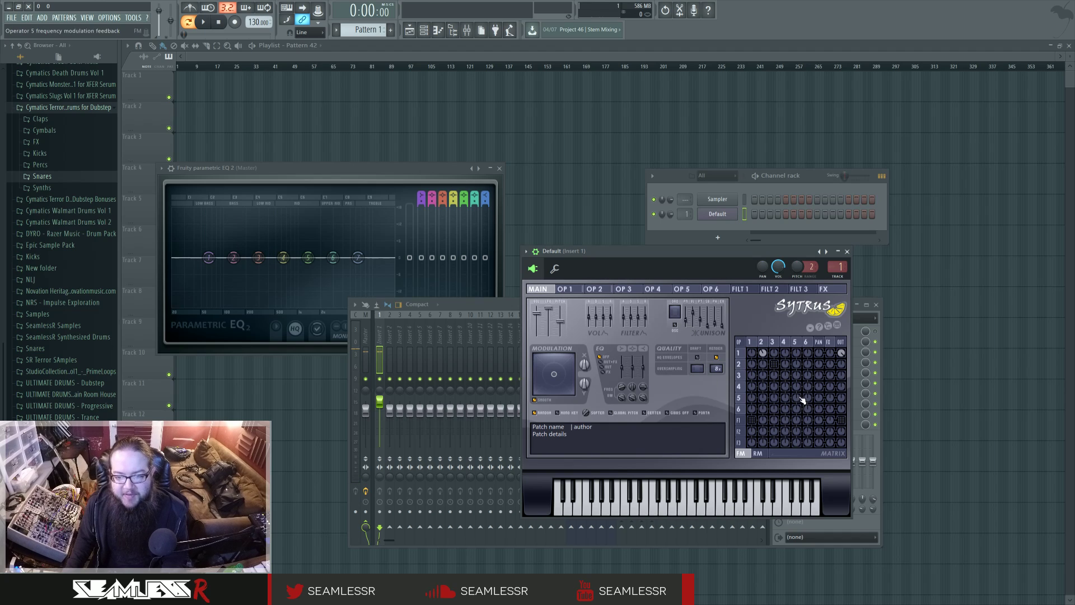
click(762, 348)
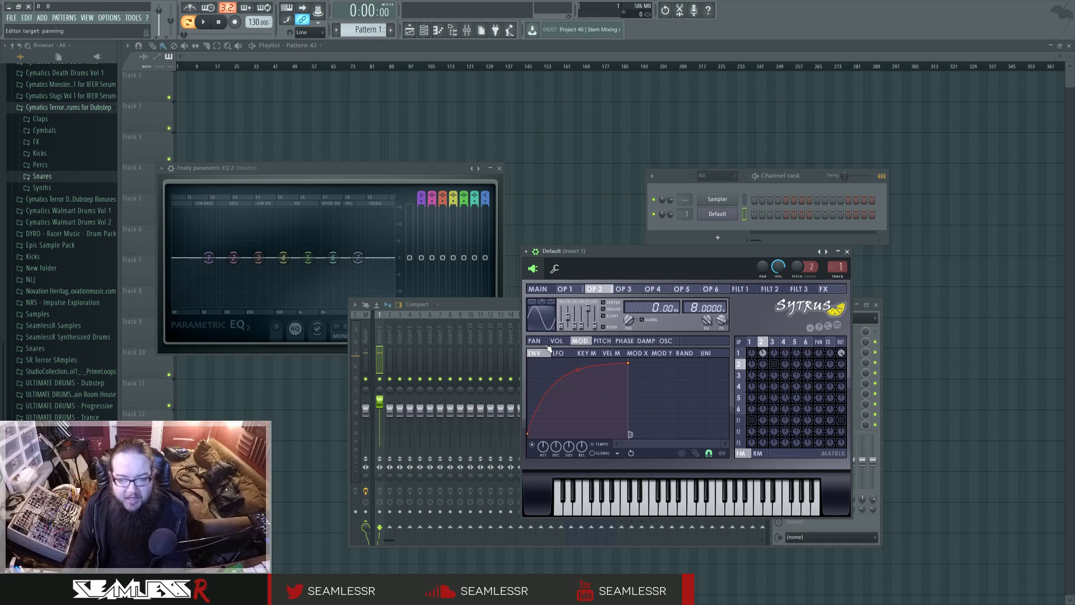
Disable operator 1's modulation envelope to compare the sound, and enable it again
click(565, 288)
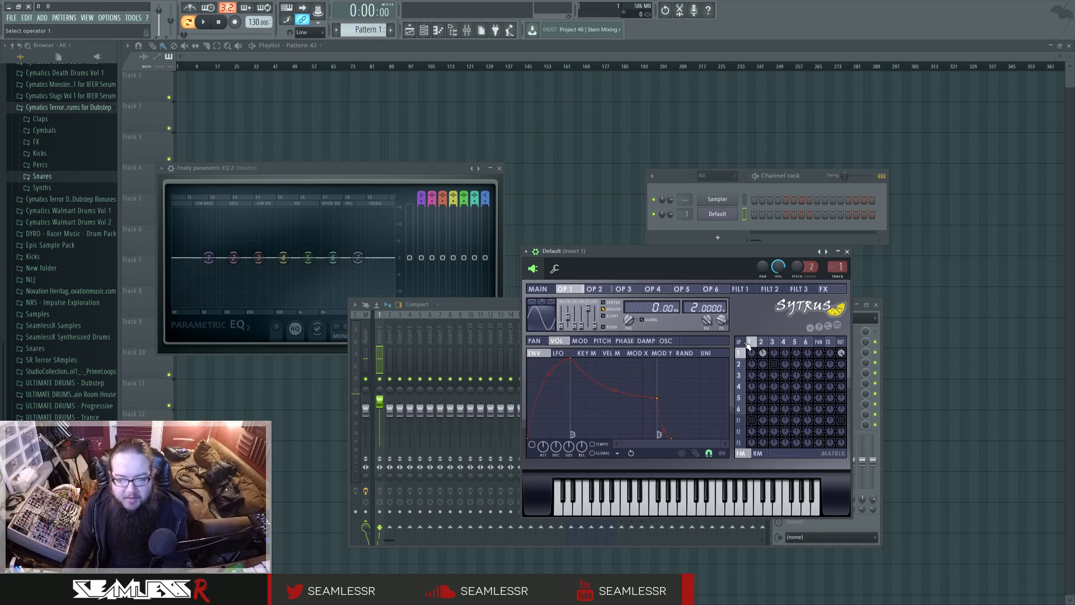
click(580, 341)
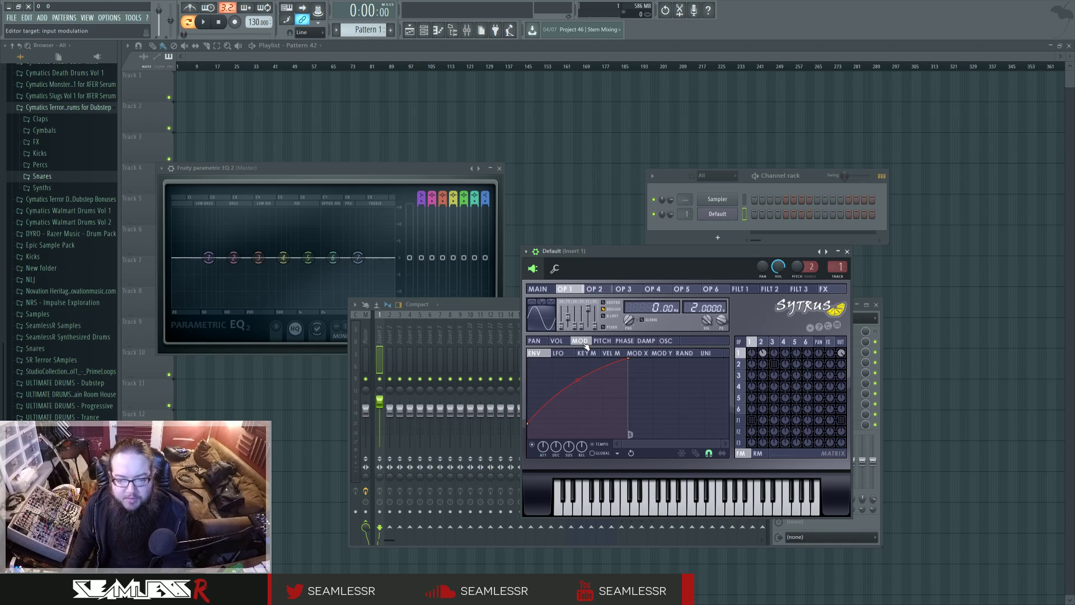
click(532, 444)
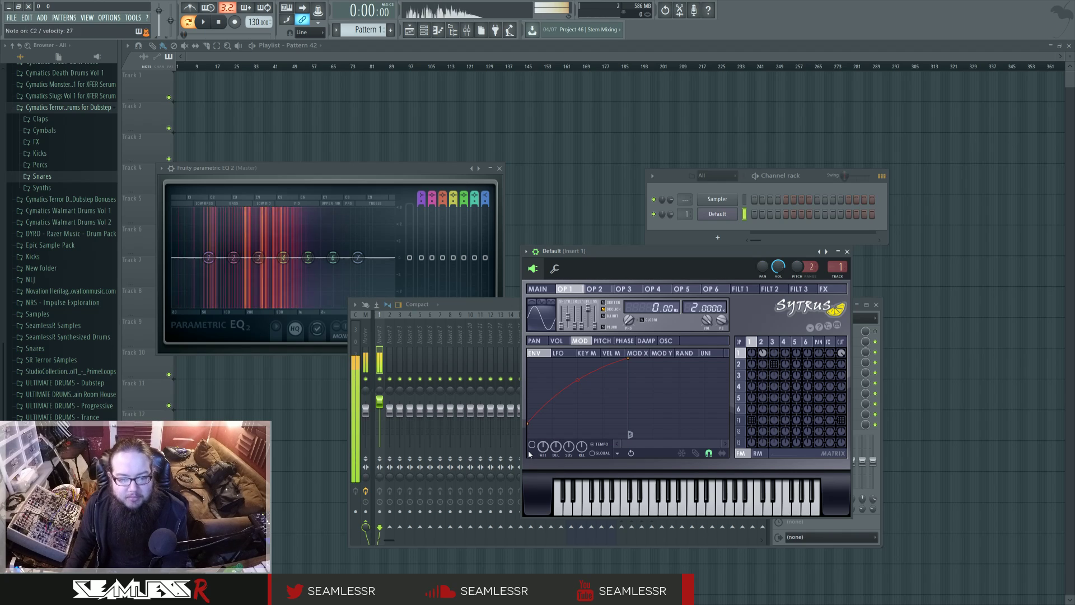
click(532, 445)
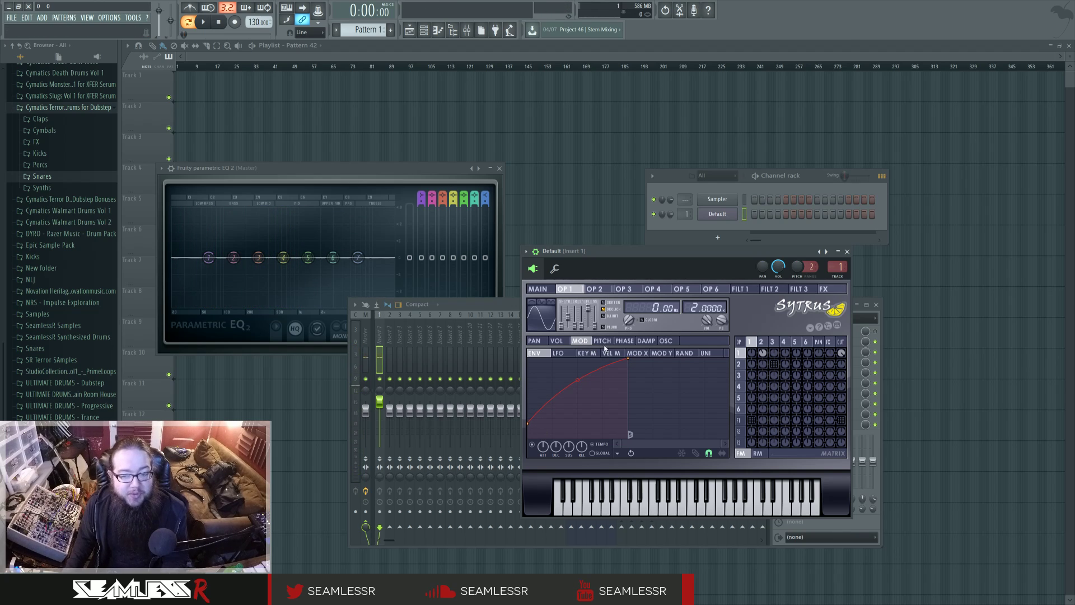
Turn up the frequency modulation from operator 3 to 2 in the matrix and compare the three operators' modulation envelopes
click(761, 342)
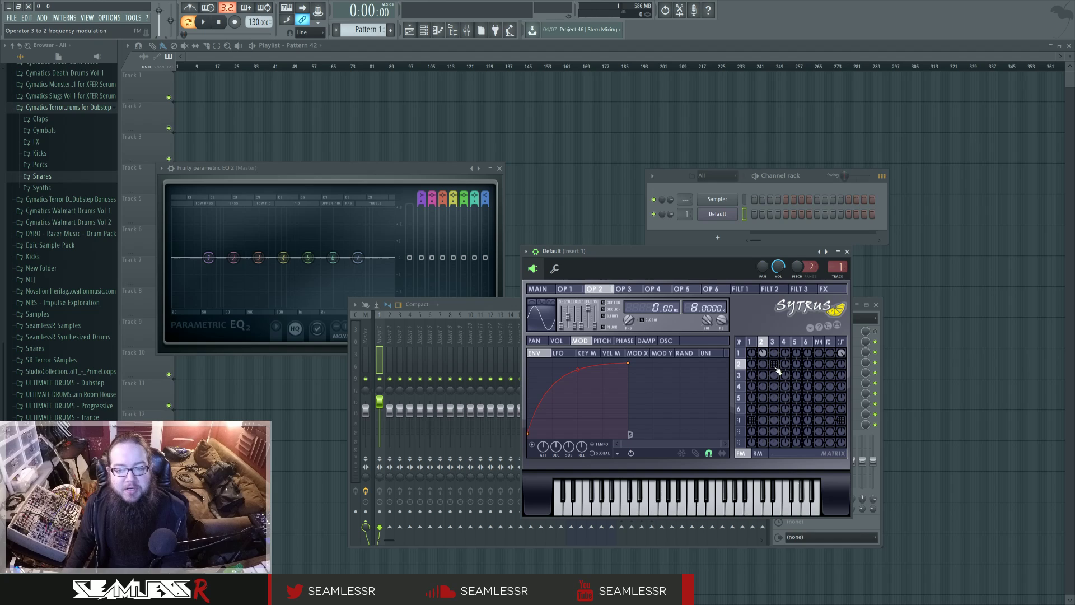
click(773, 343)
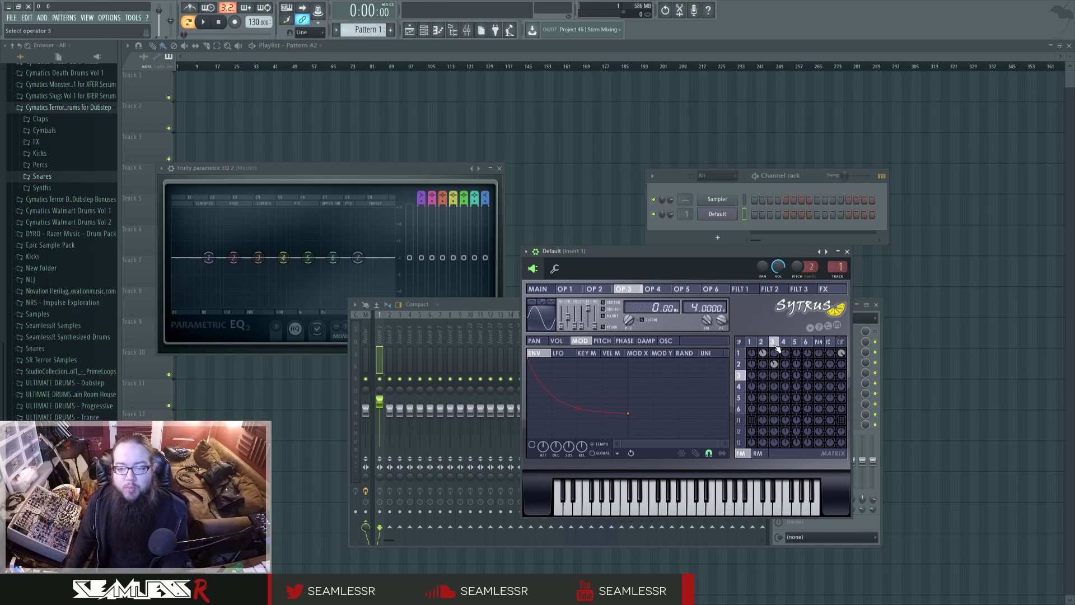
click(752, 343)
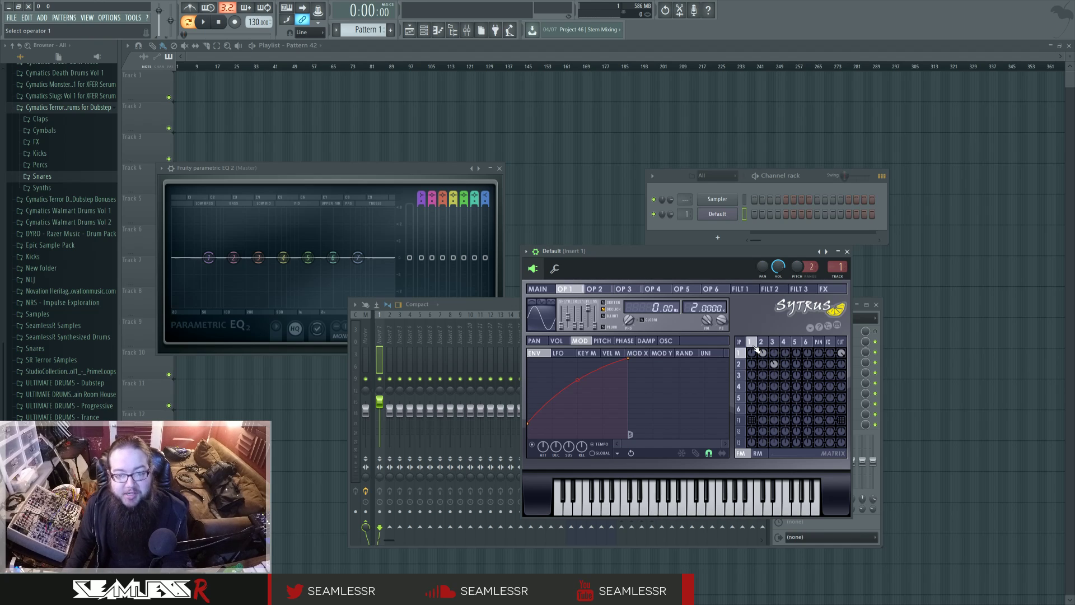
click(773, 342)
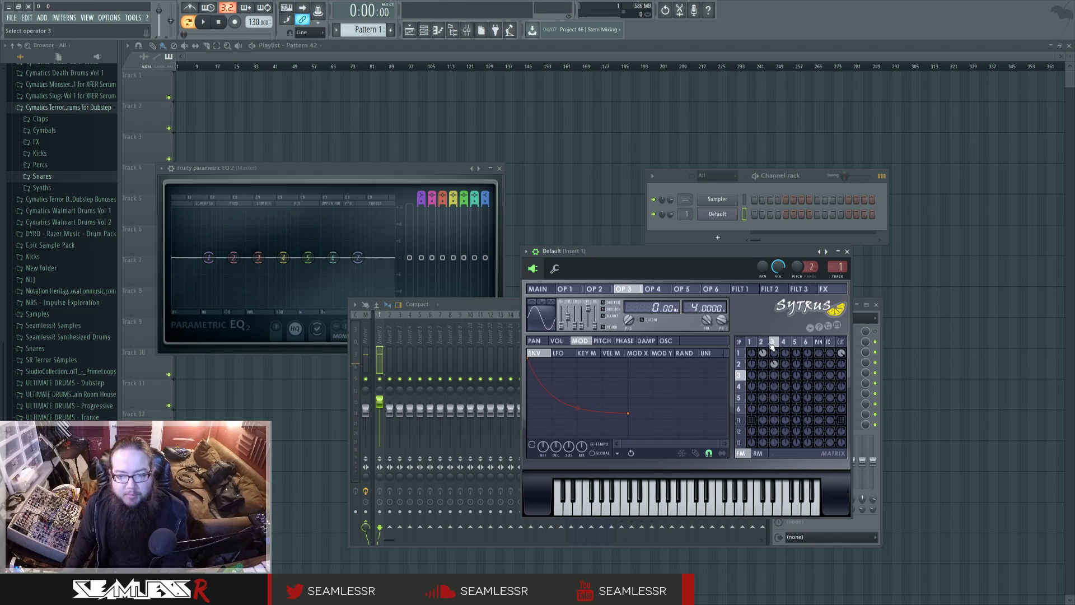
click(763, 342)
click(752, 342)
click(775, 343)
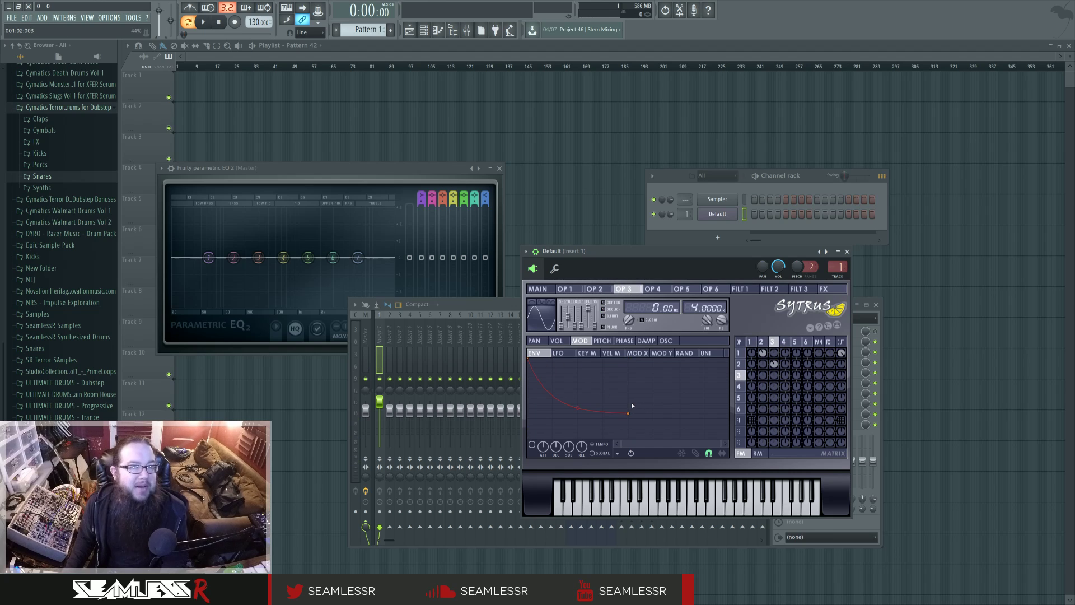
click(762, 343)
Route operator 1 into filter 1 instead of directly to the output, and turn up filter 1's output level
click(752, 342)
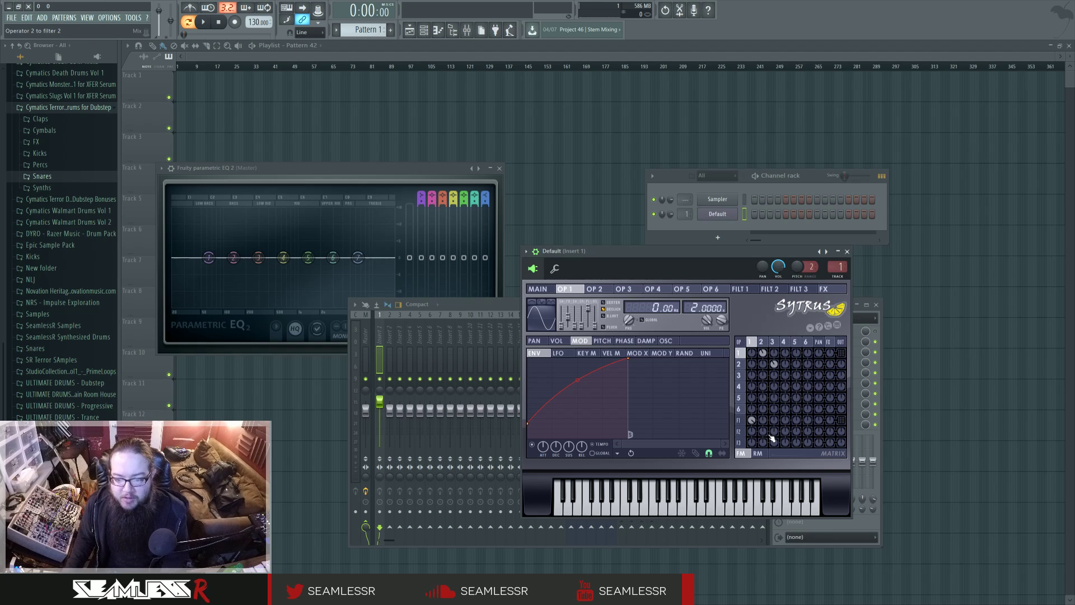
click(741, 420)
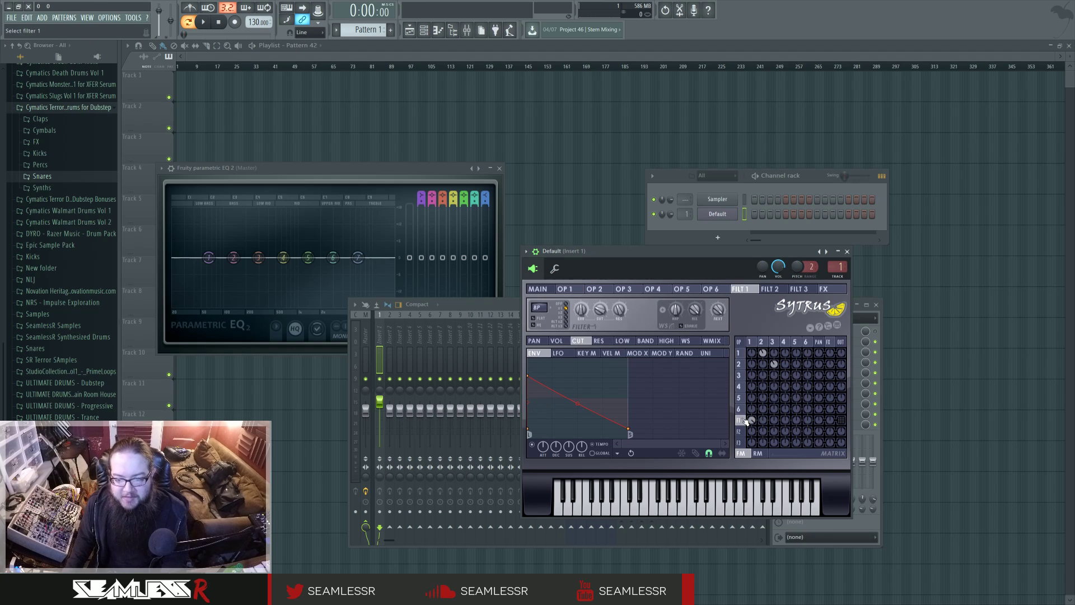
drag(840, 420, 835, 411)
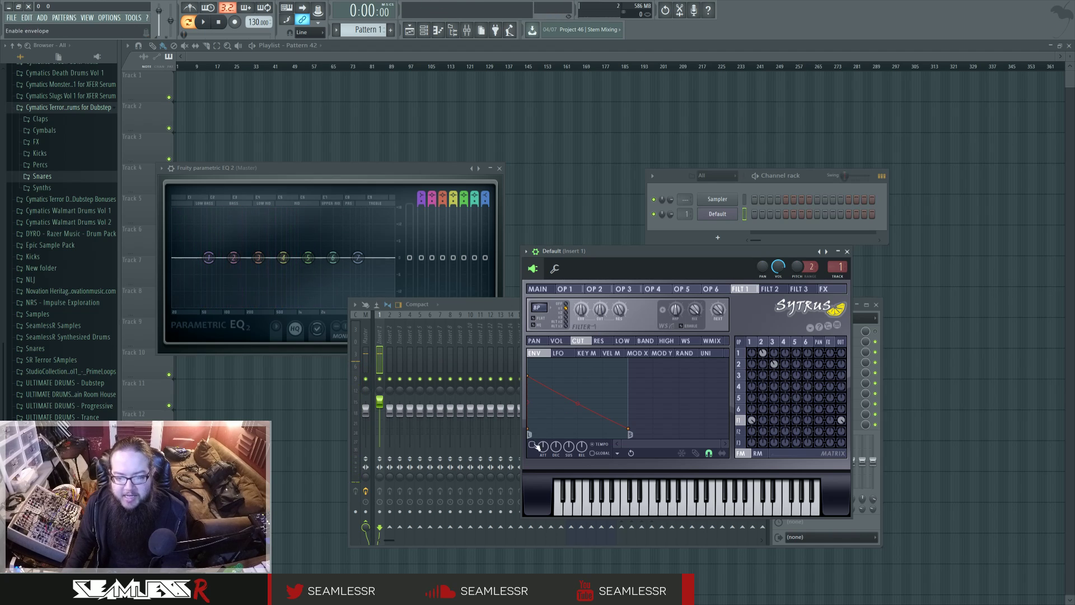
Enable filter 1's cutoff envelope and adjust the filter's cutoff
drag(538, 446, 538, 446)
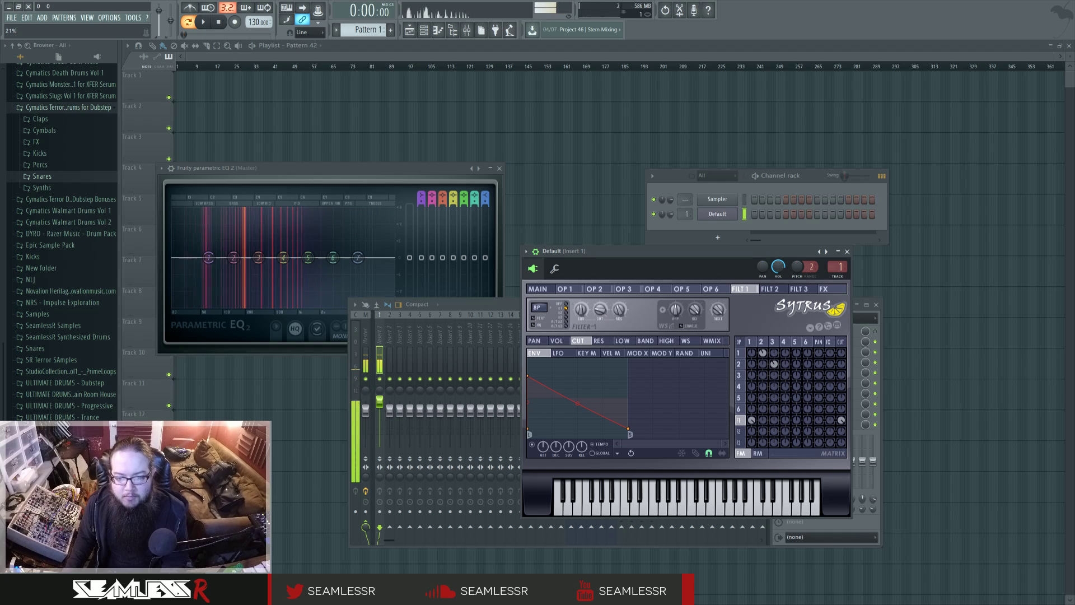
drag(599, 309, 600, 311)
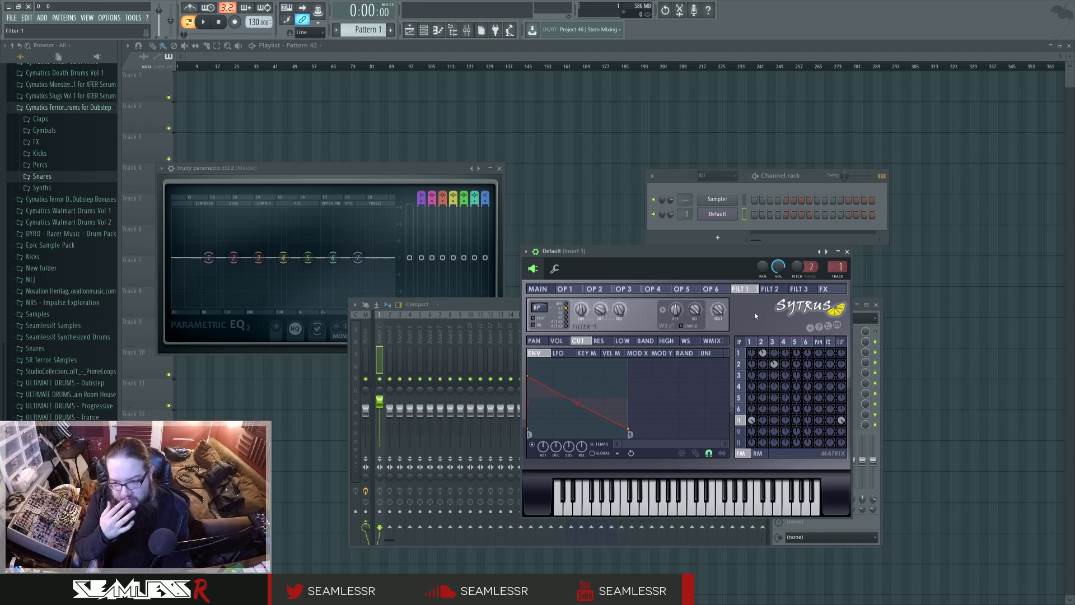
Review the settings of operators 1, 2 and 3 and compare filter 1 with filter 2
click(761, 343)
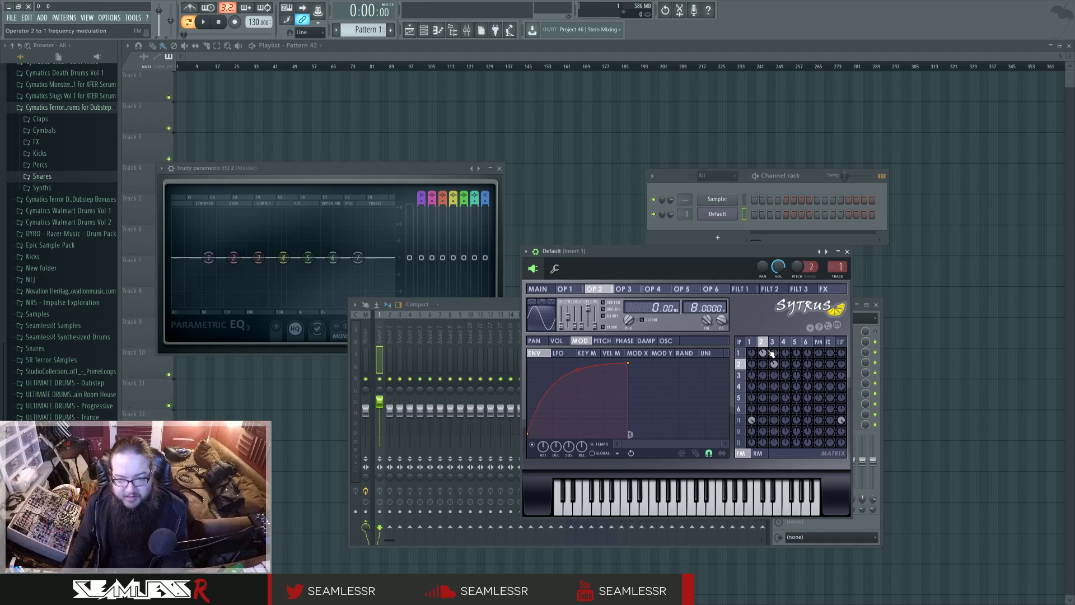
click(773, 343)
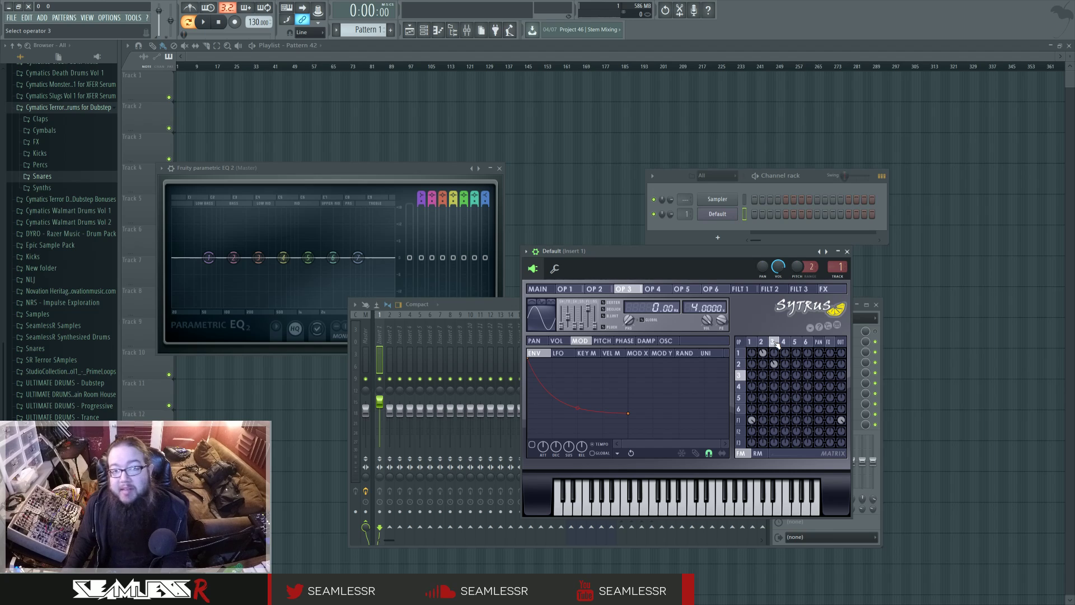
click(756, 342)
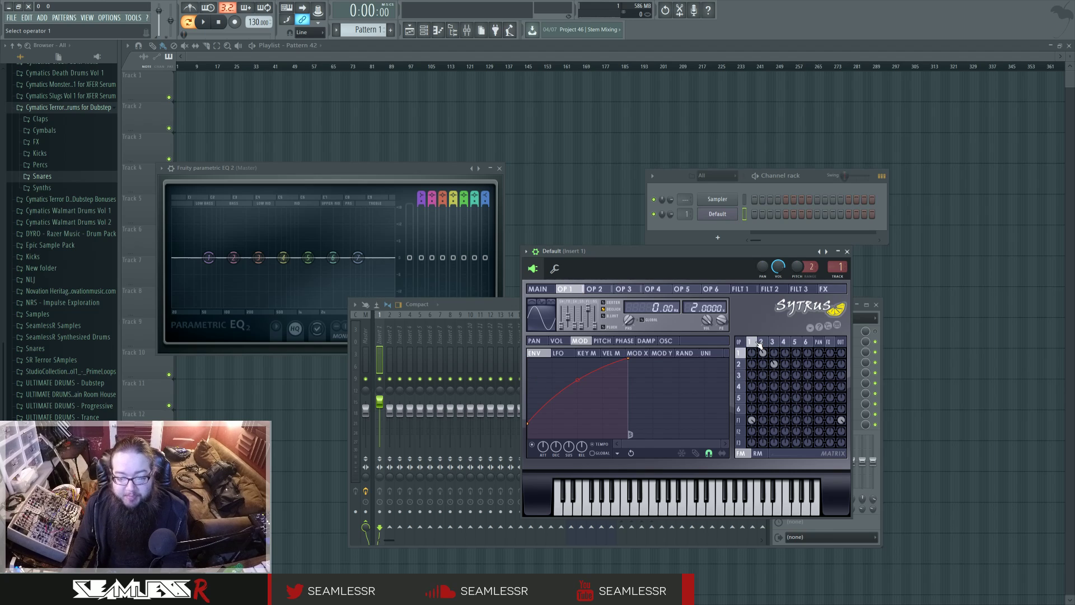
click(739, 289)
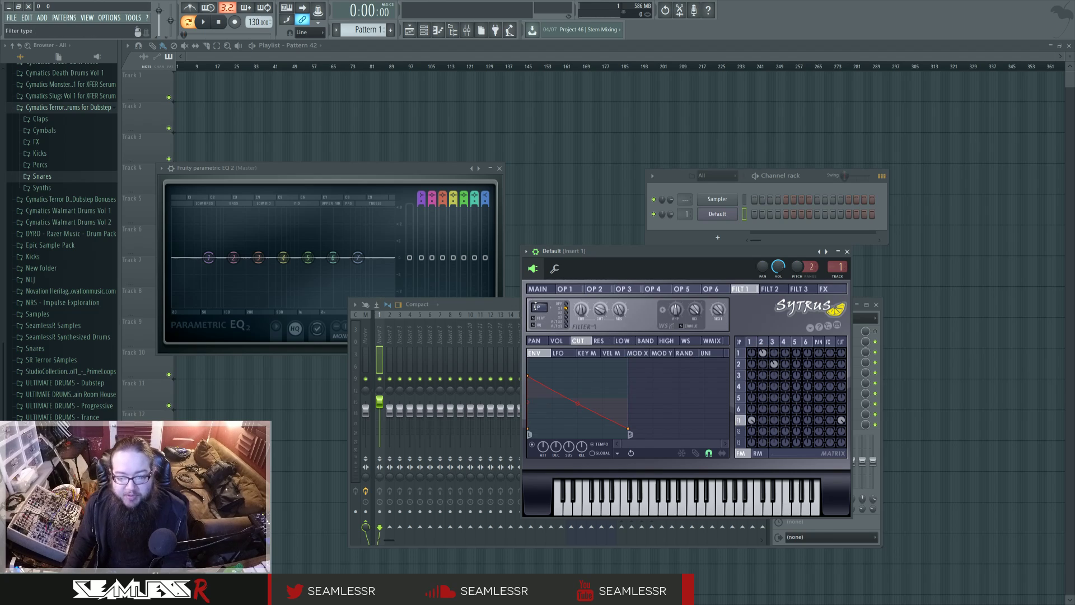
click(770, 289)
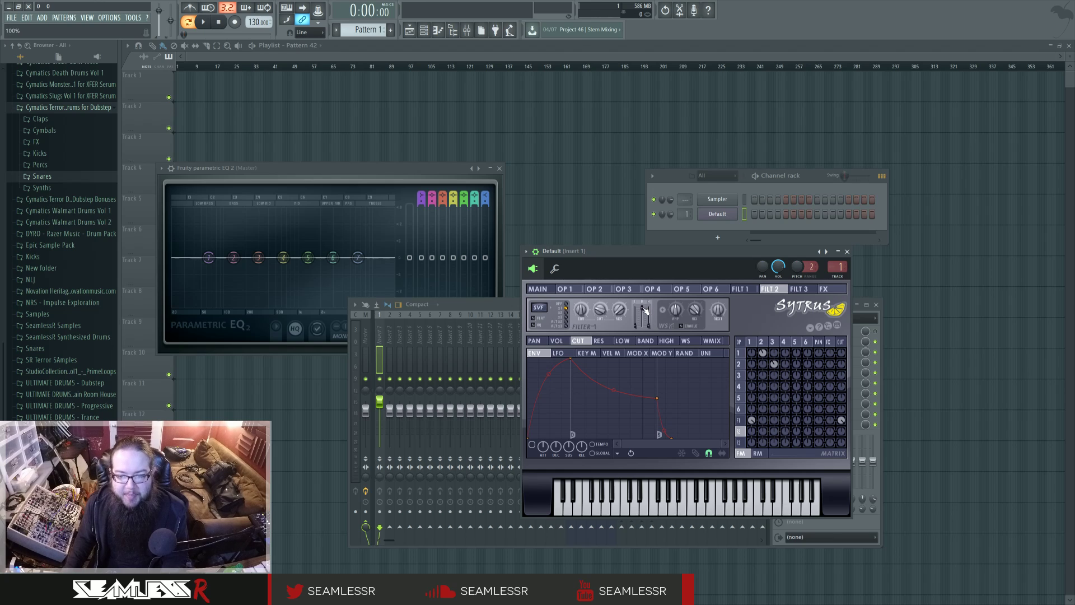
click(738, 420)
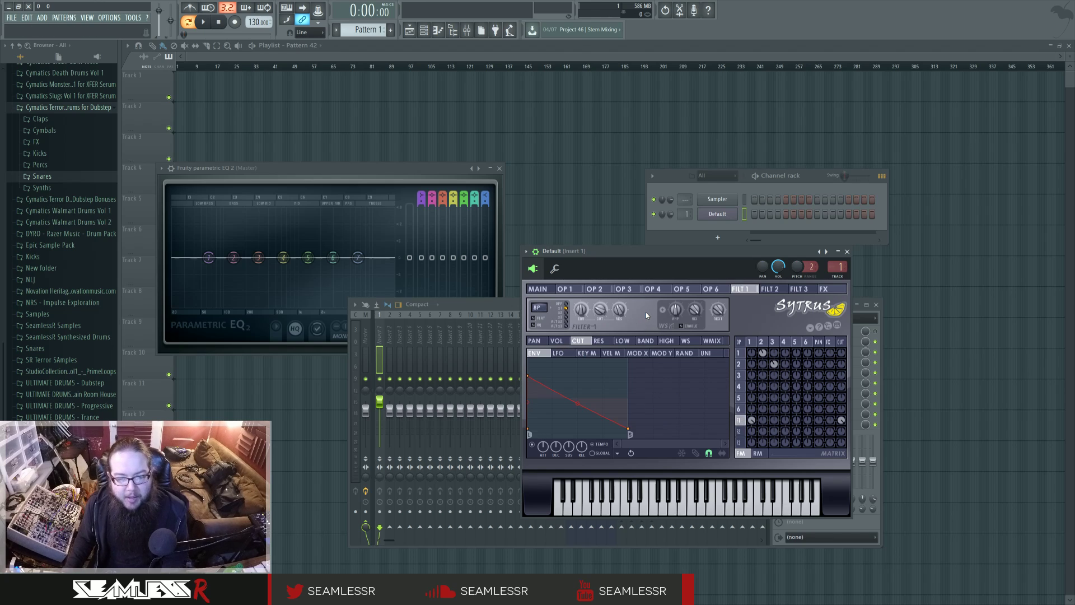